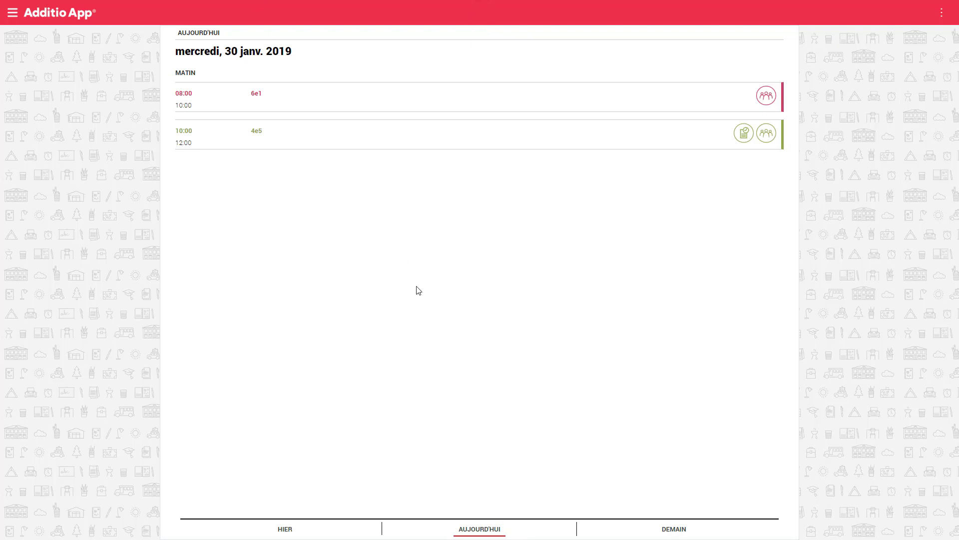
# Exit full screen, consult the Éduscol cycle 3 page, and switch to the open Cycle 3_programme consolidé PDF
pyautogui.press('F11')
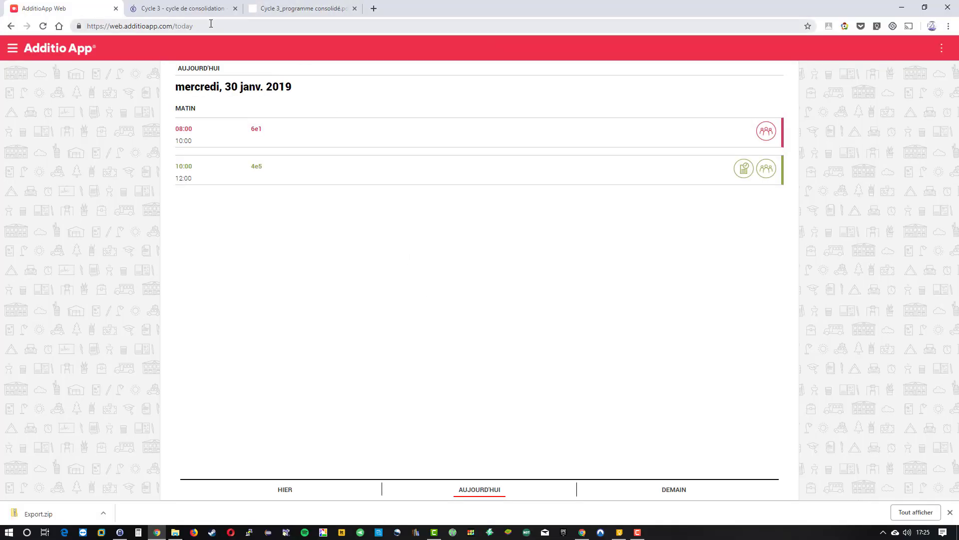
pyautogui.click(204, 10)
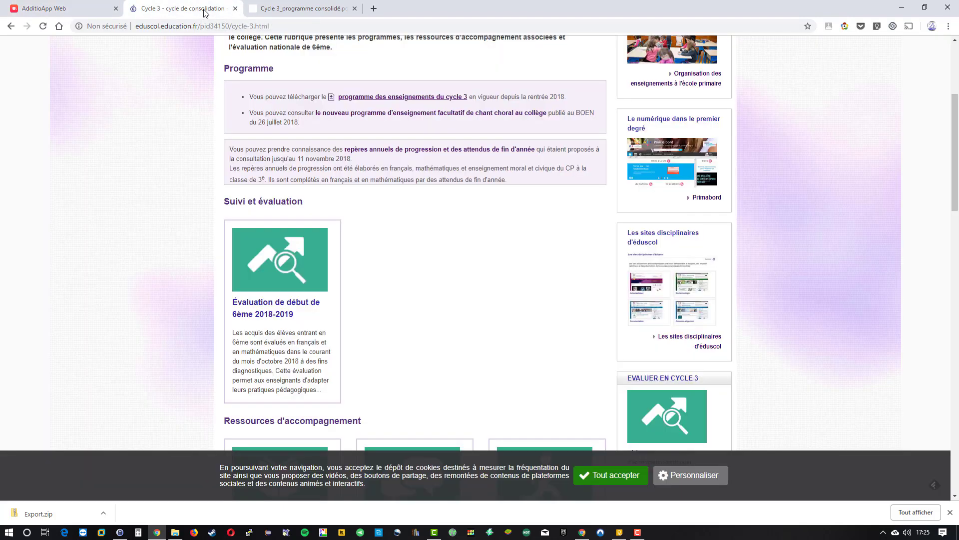
pyautogui.scroll(4, 161, 214)
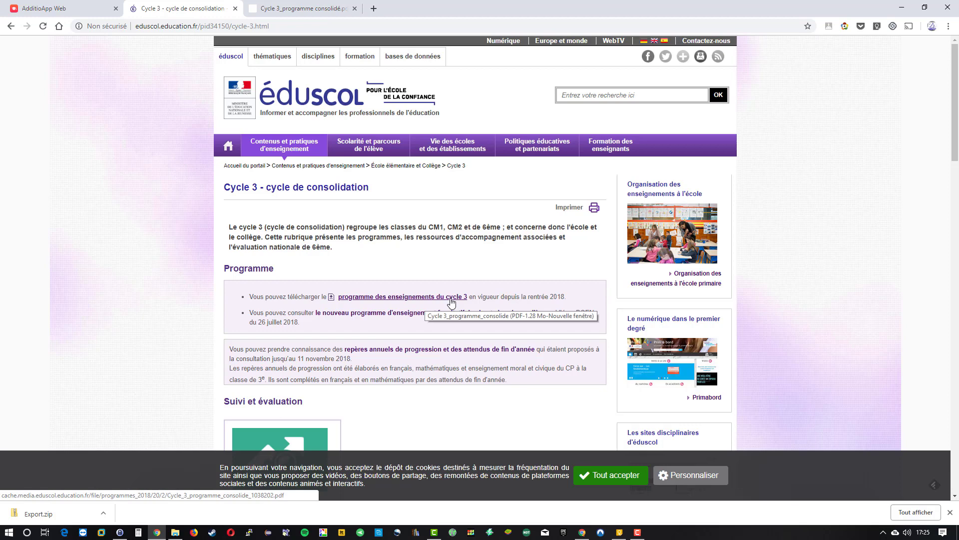
pyautogui.click(300, 8)
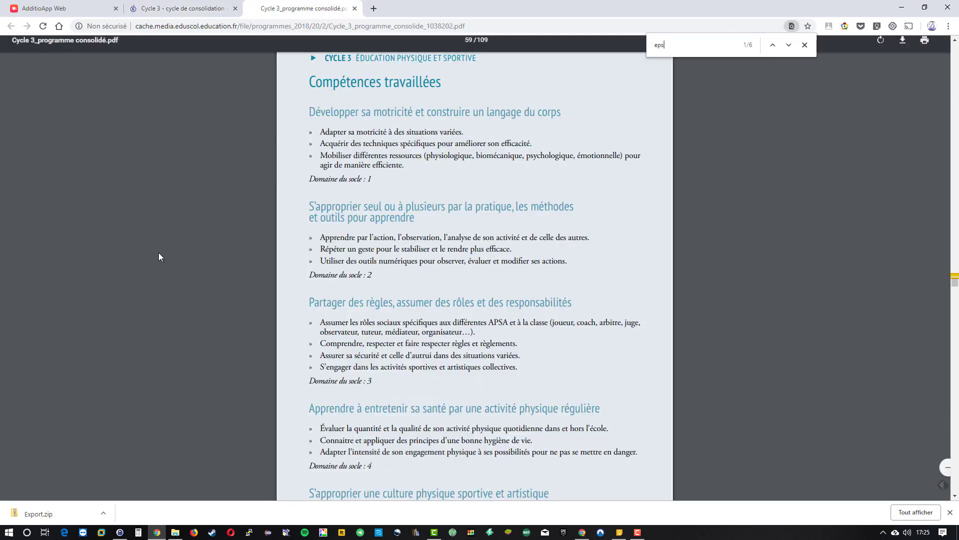
# Examine the Éducation physique et sportive section of the cycle 3 programme, especially the skills under "Développer sa motricité et construire un langage du corps"
pyautogui.scroll(3, 161, 282)
pyautogui.scroll(-2, 162, 282)
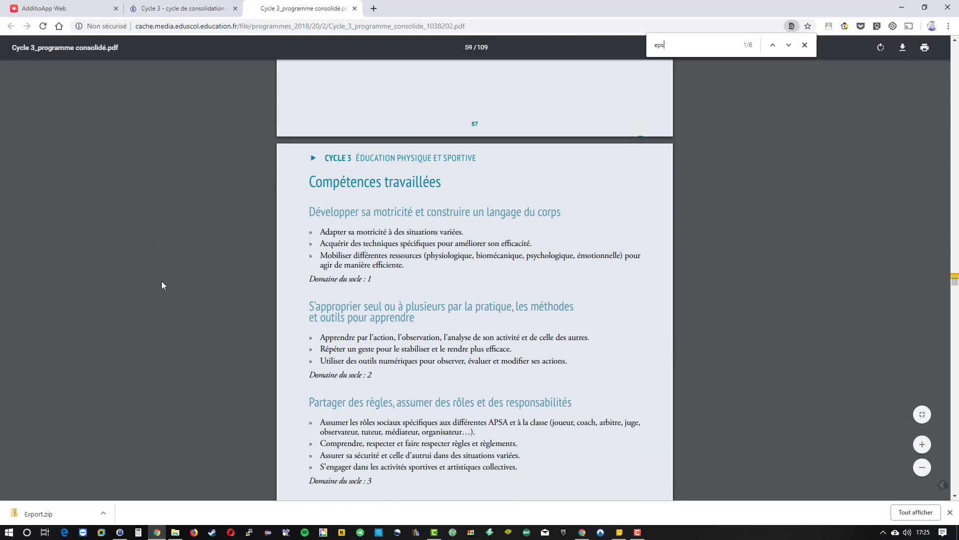
pyautogui.scroll(12, 161, 280)
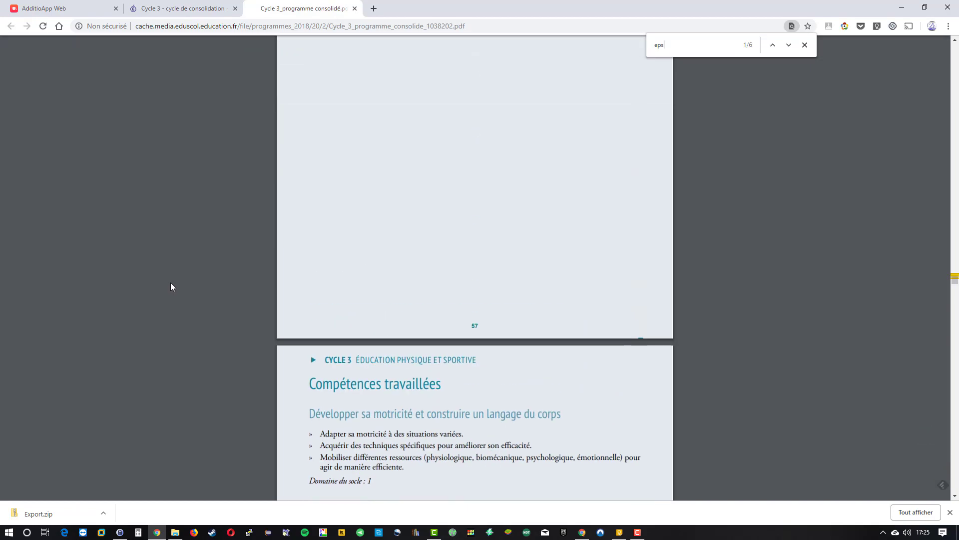
pyautogui.scroll(14, 170, 288)
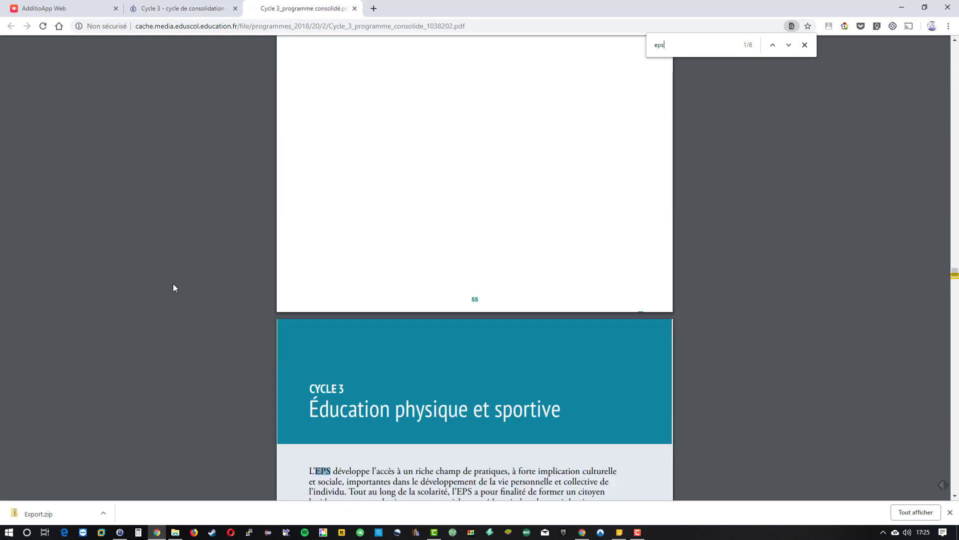
pyautogui.scroll(-5, 173, 287)
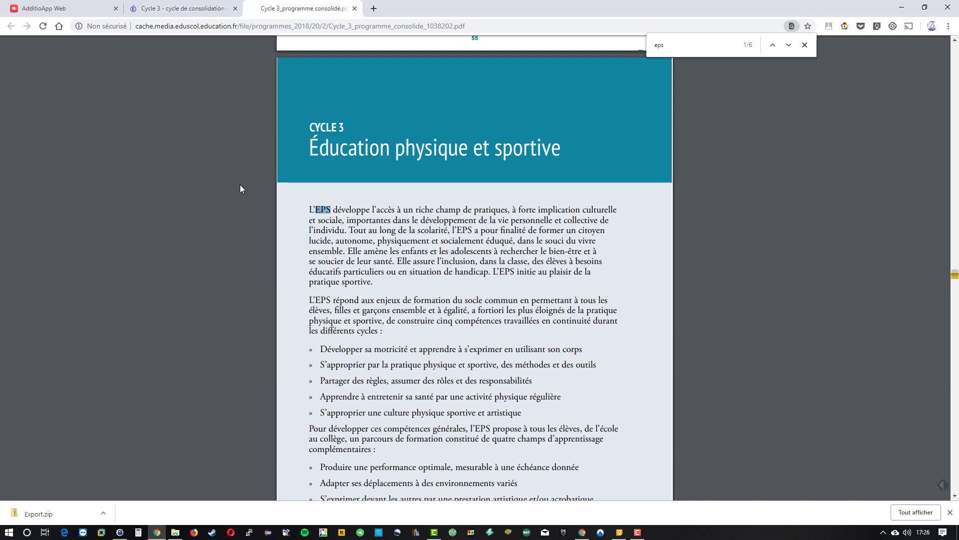
pyautogui.scroll(-20, 241, 185)
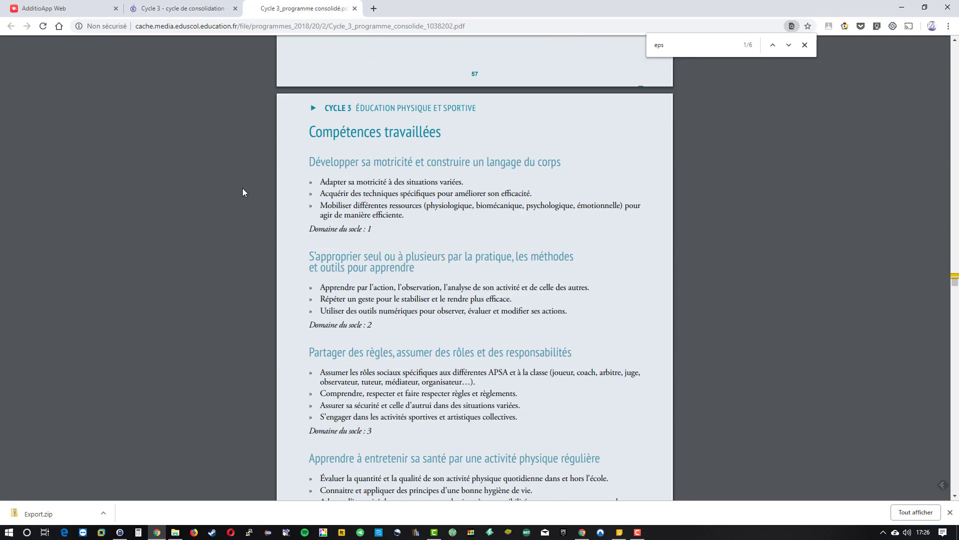
pyautogui.scroll(-1, 243, 193)
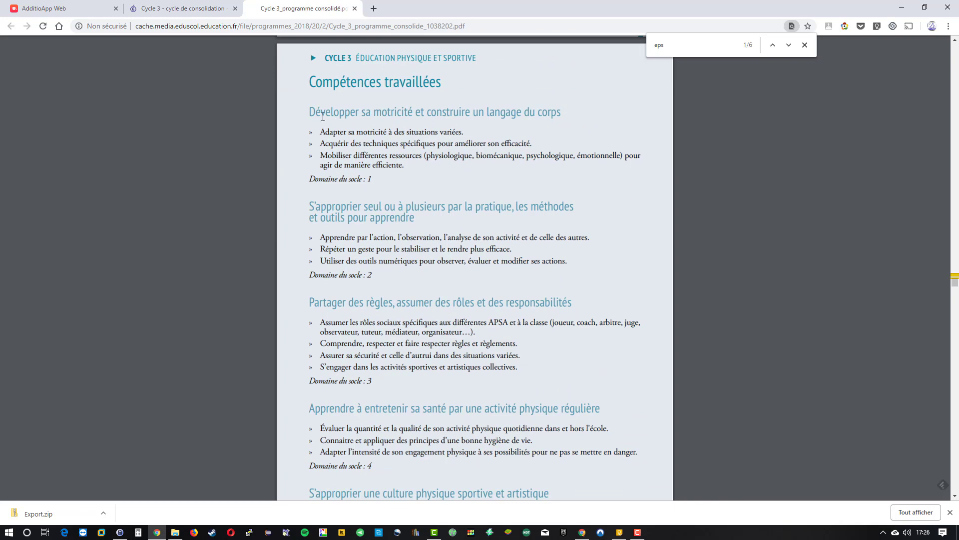
pyautogui.scroll(-5, 312, 119)
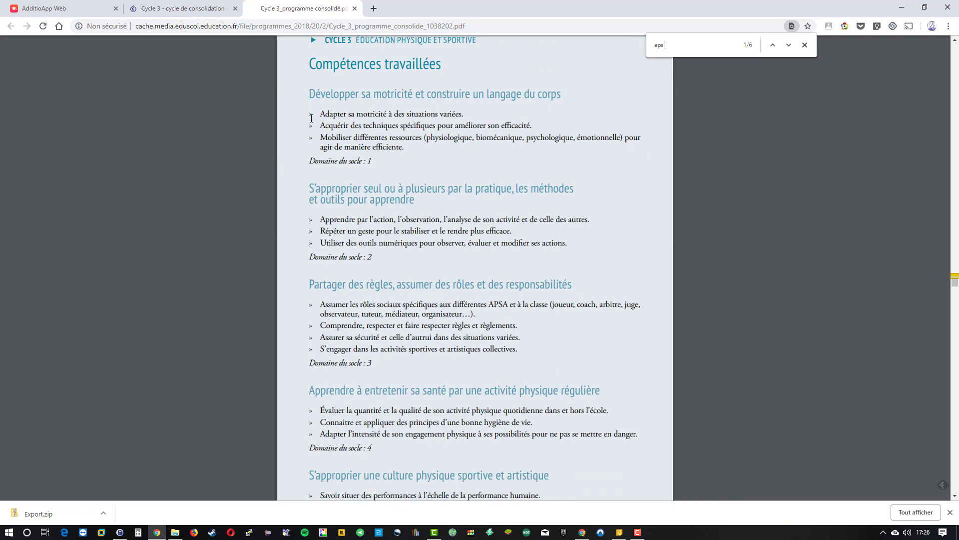
pyautogui.scroll(6, 312, 118)
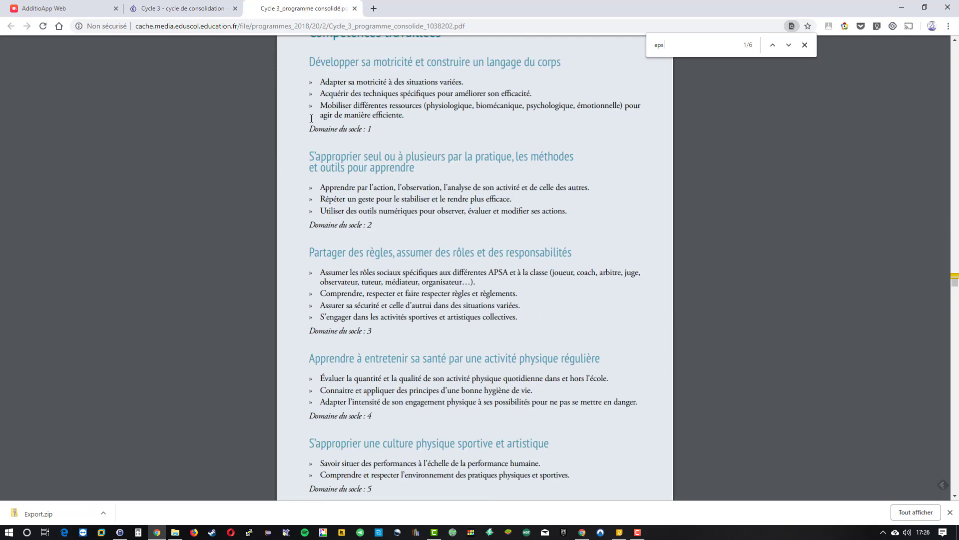
pyautogui.scroll(-1, 311, 118)
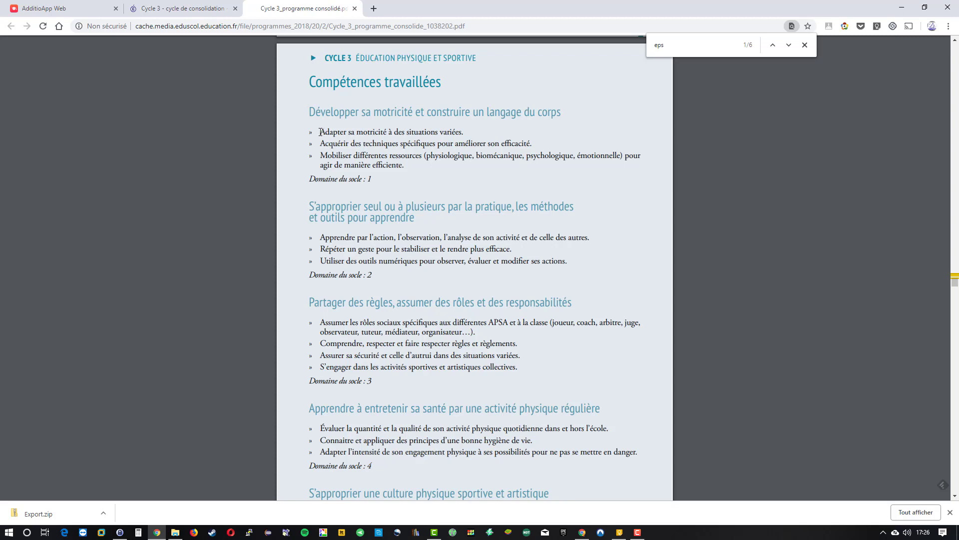
pyautogui.moveTo(320, 131); pyautogui.dragTo(494, 149)
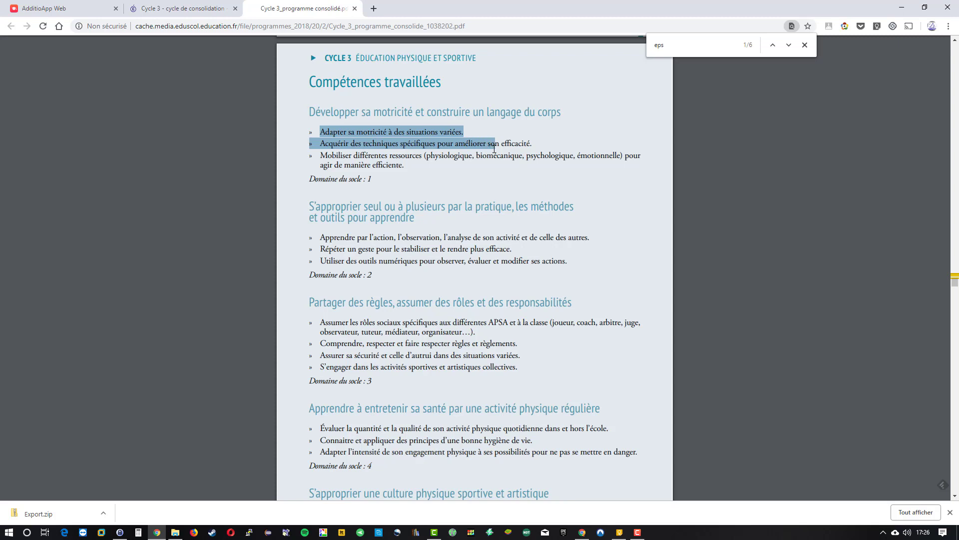
pyautogui.moveTo(321, 156); pyautogui.dragTo(429, 162)
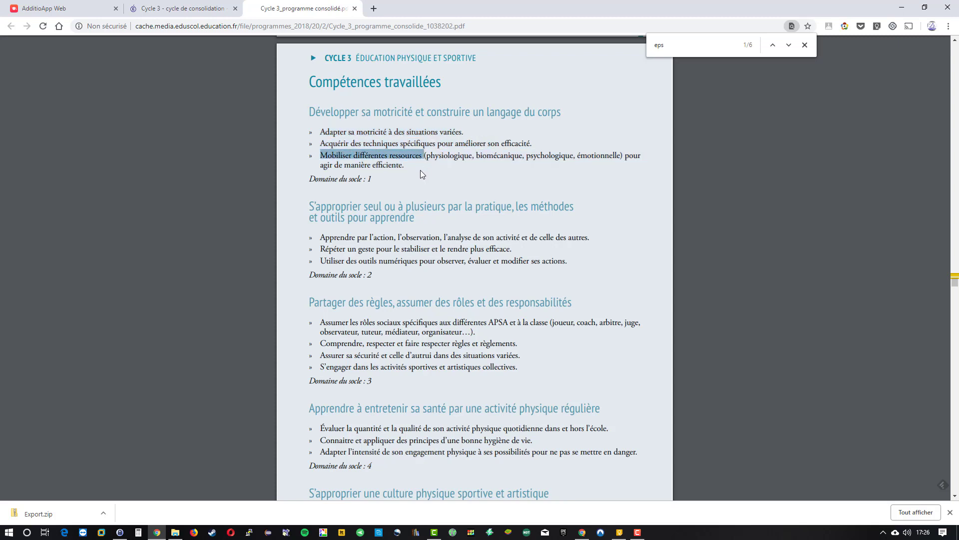
# Switch back to Additio App and open the Skills Configurator under Marks and rubrics
pyautogui.click(73, 10)
pyautogui.click(10, 52)
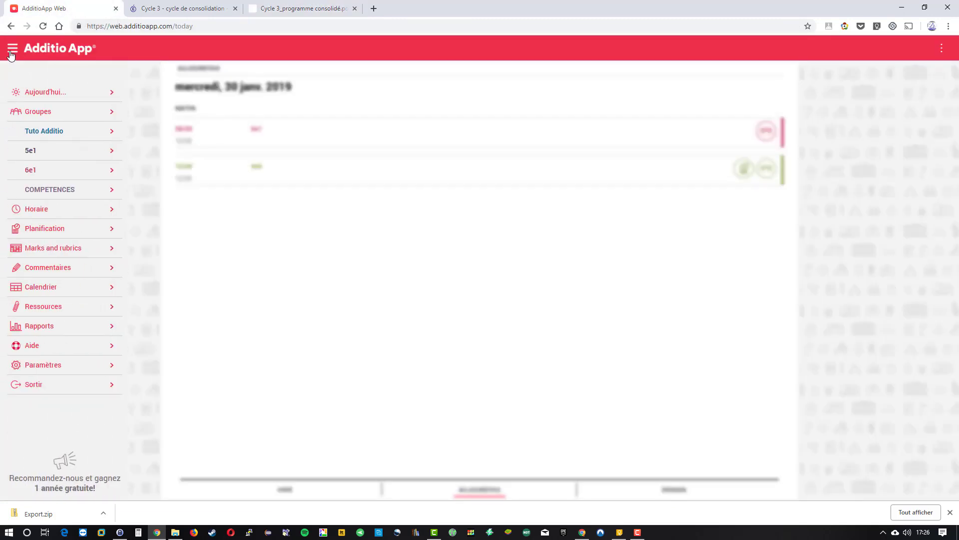
pyautogui.click(60, 254)
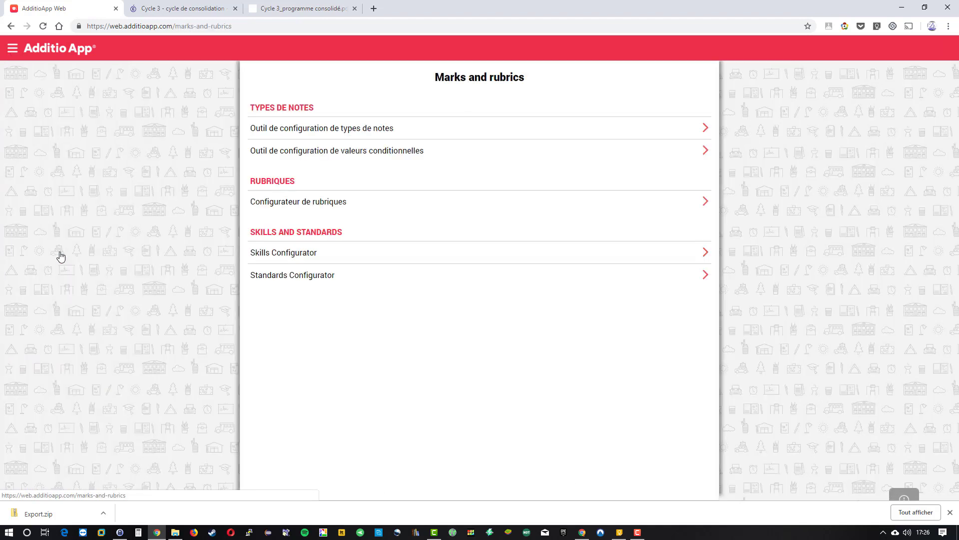
pyautogui.click(279, 262)
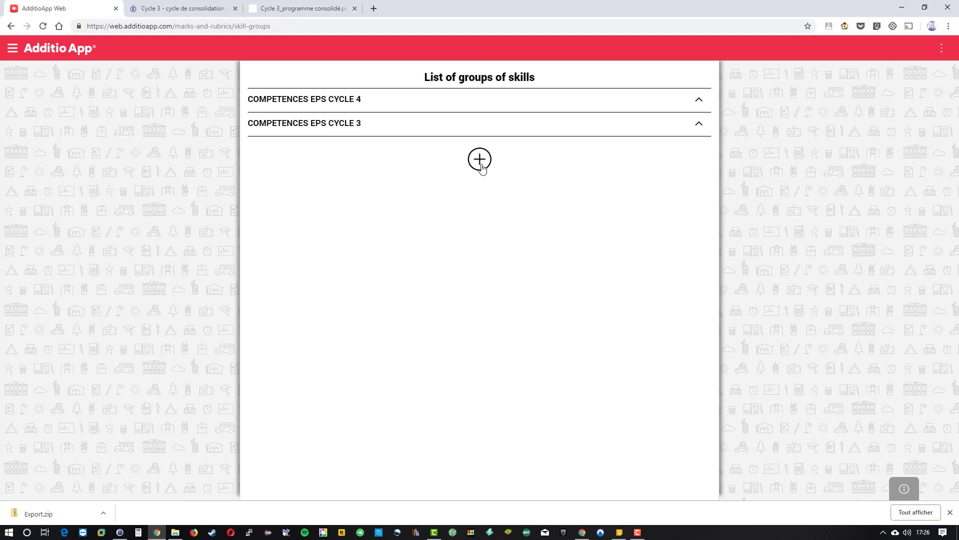
# Review the skills in the COMPETENCES EPS CYCLE 3 group, including their colors, acronyms and descriptions, and close it by saving
pyautogui.click(431, 133)
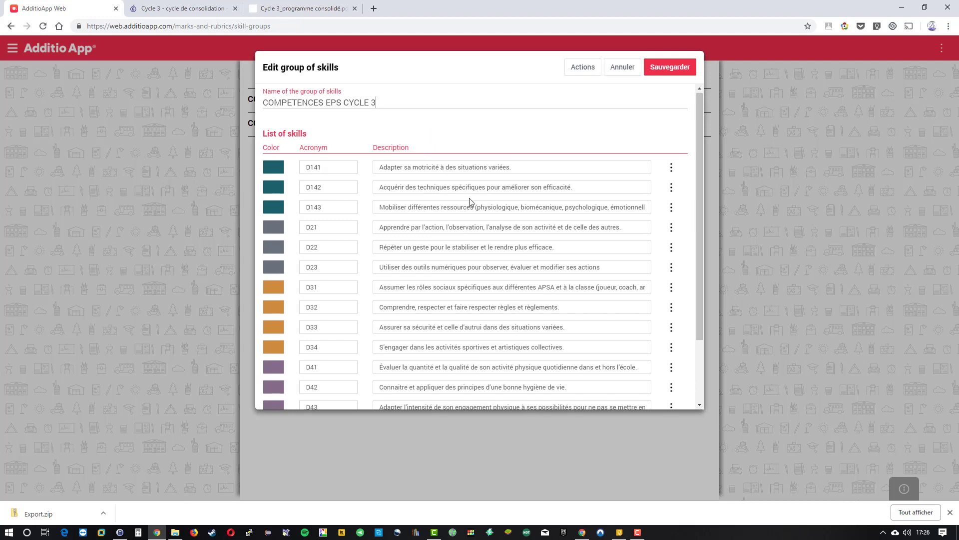
pyautogui.scroll(-2, 450, 170)
pyautogui.scroll(2, 470, 202)
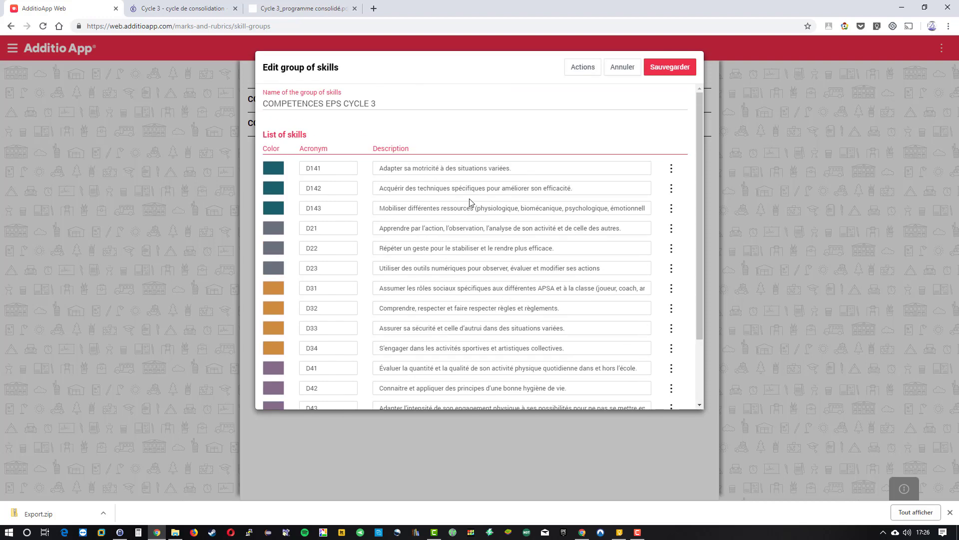
pyautogui.click(680, 73)
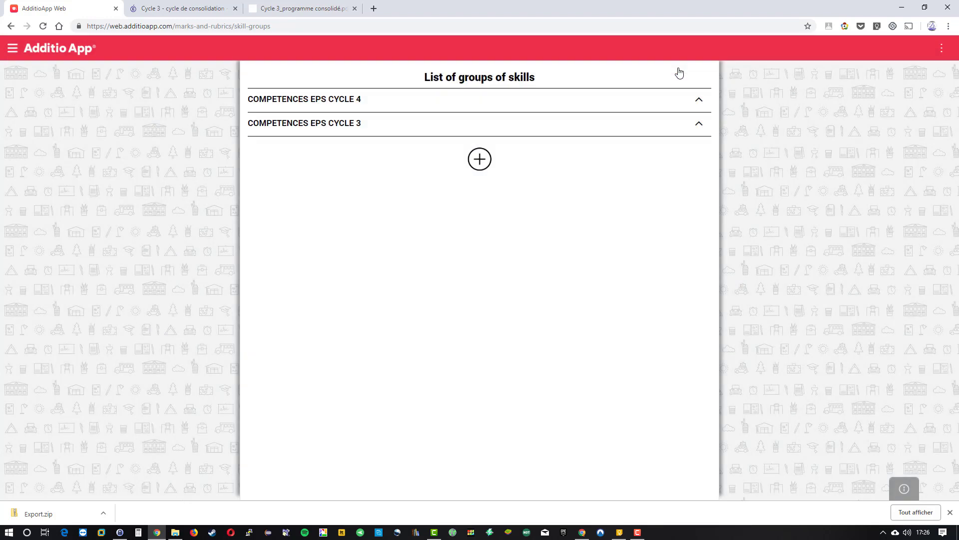
# Create a new group of skills named "test competences", add a first skill row and view its color choices
pyautogui.click(479, 163)
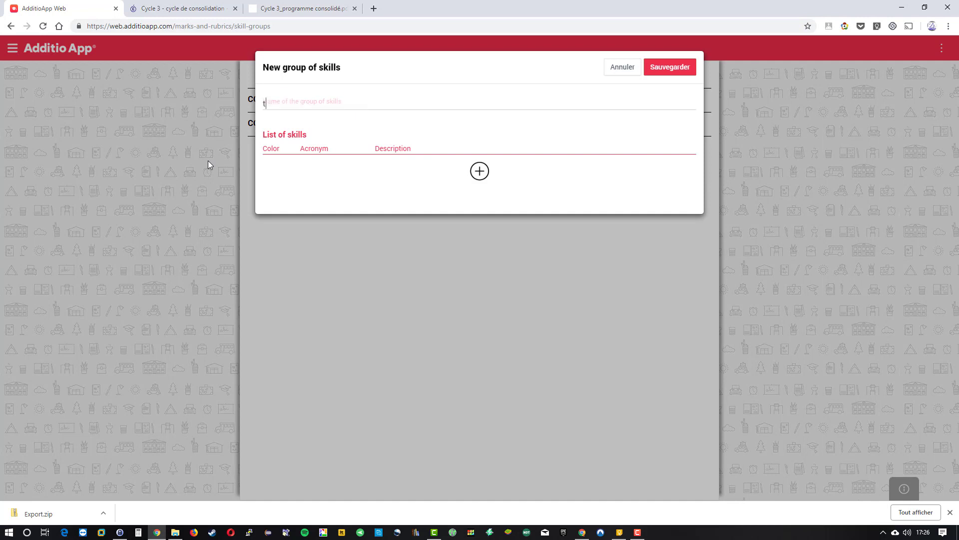
pyautogui.write('test competence')
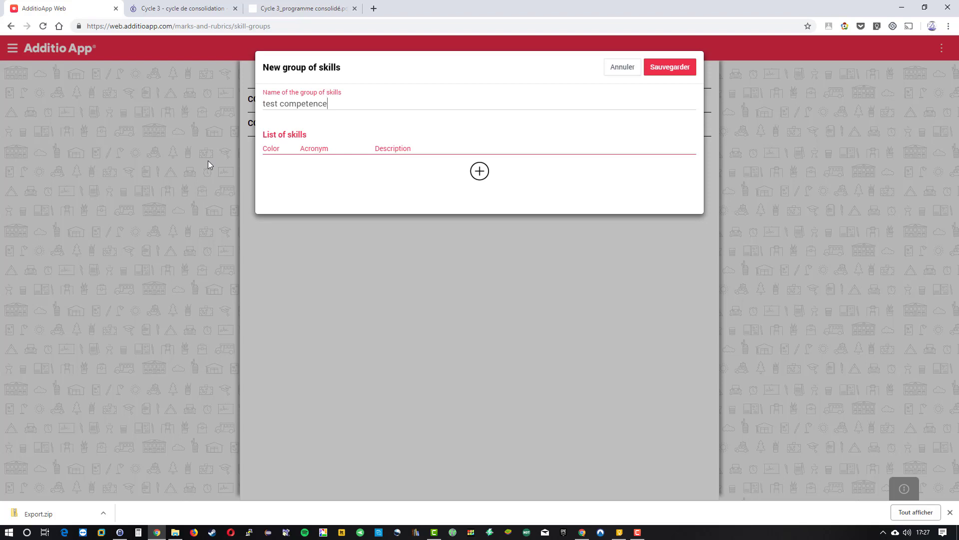
pyautogui.write('s')
pyautogui.click(480, 171)
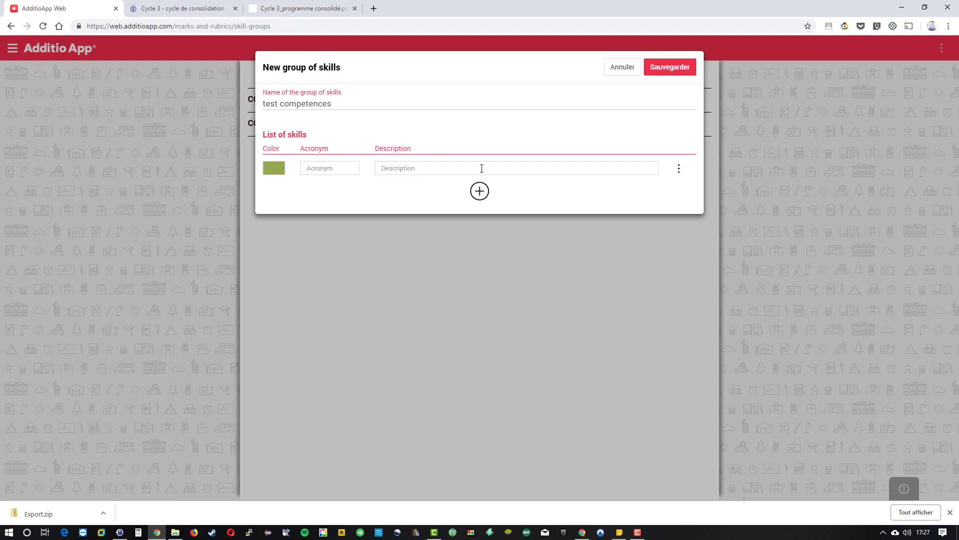
pyautogui.click(271, 173)
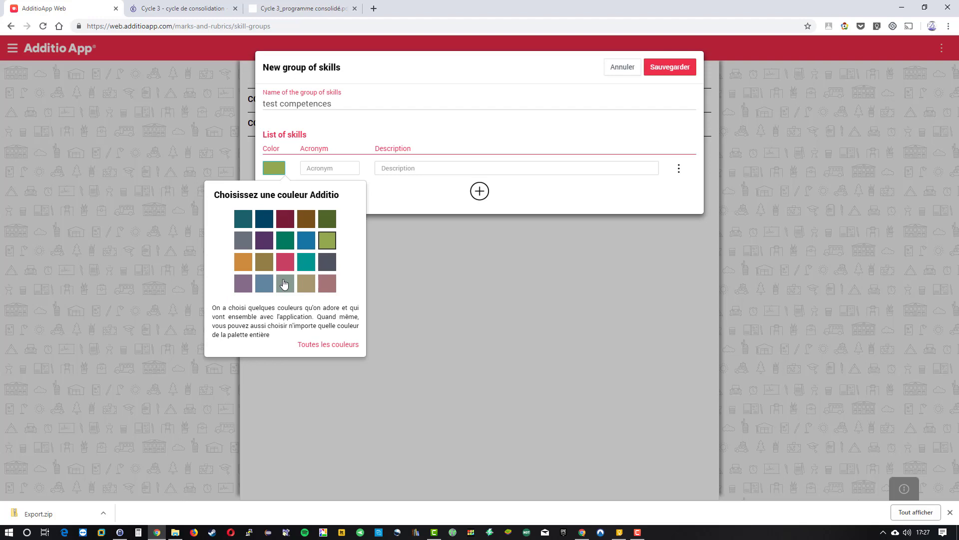
pyautogui.click(408, 200)
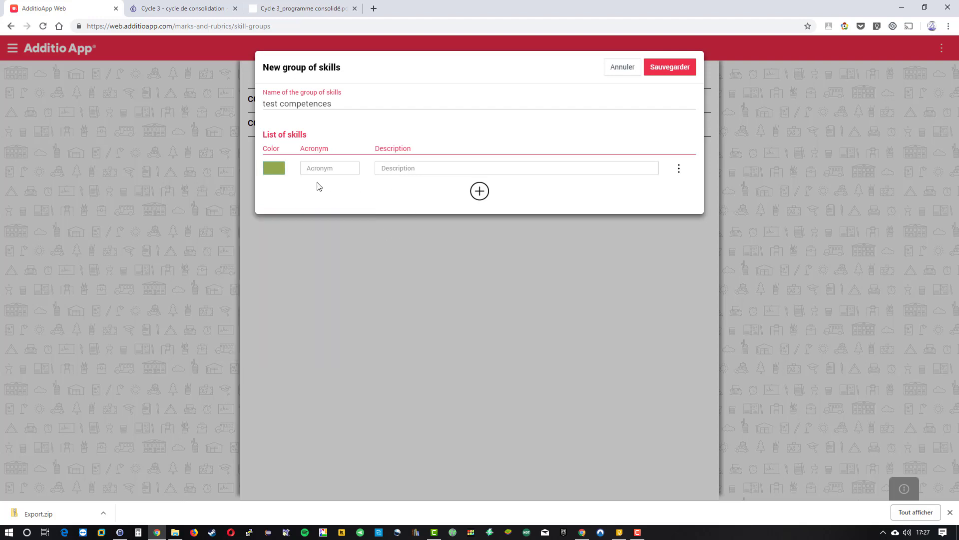
# Copy "Adapter sa motricité à des situations variées." from the cycle 3 PDF into the first skill's description and set its acronym to 11
pyautogui.click(314, 11)
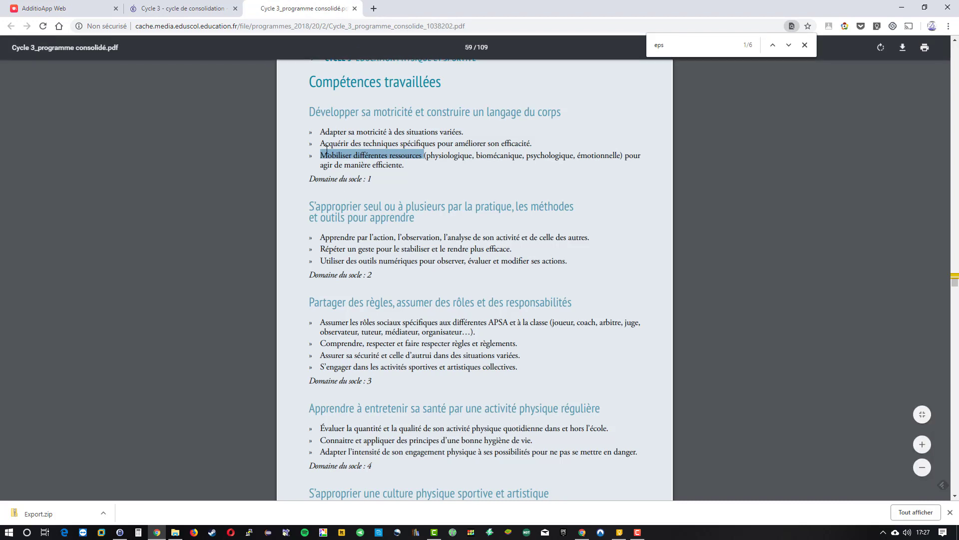
pyautogui.moveTo(321, 129); pyautogui.dragTo(465, 137)
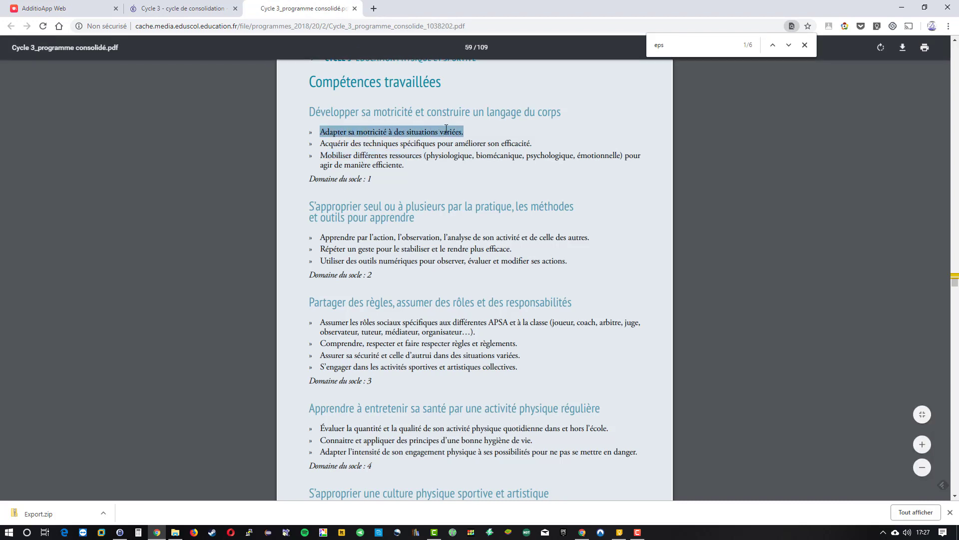
pyautogui.rightClick(446, 129)
pyautogui.click(465, 136)
pyautogui.click(37, 10)
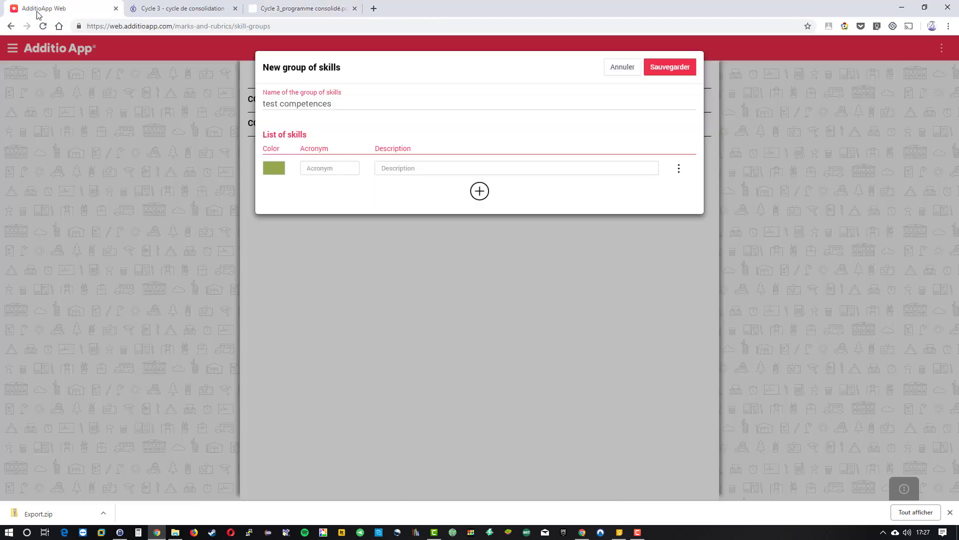
pyautogui.click(404, 168)
pyautogui.rightClick(403, 168)
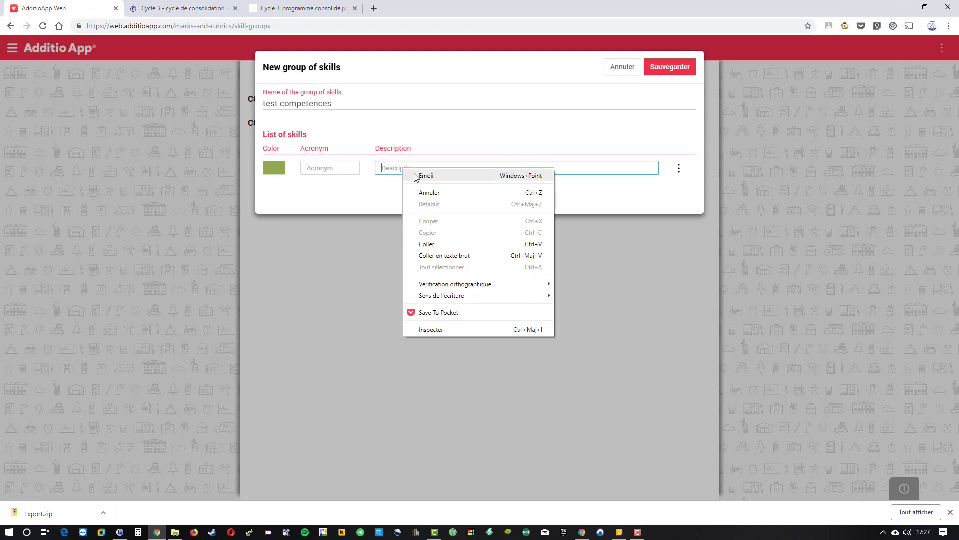
pyautogui.click(442, 244)
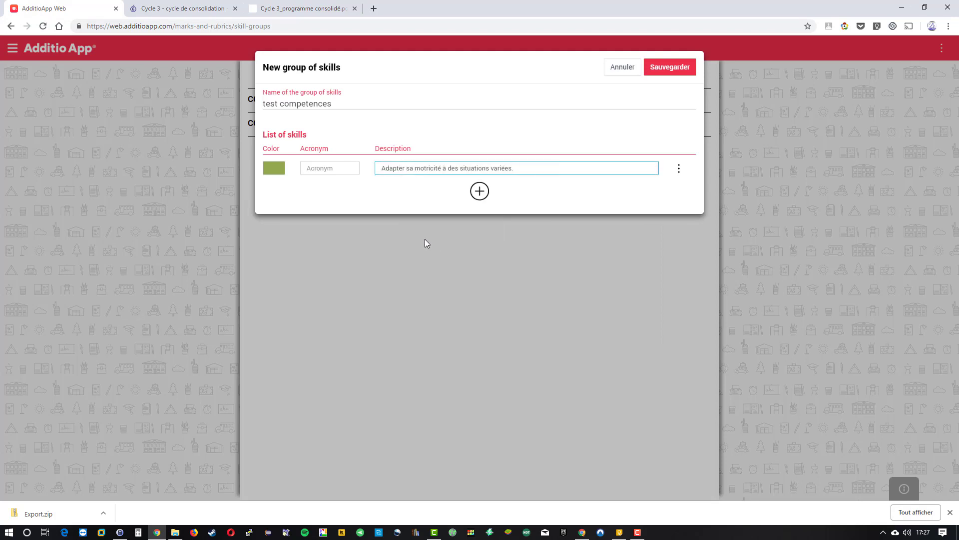
pyautogui.click(346, 170)
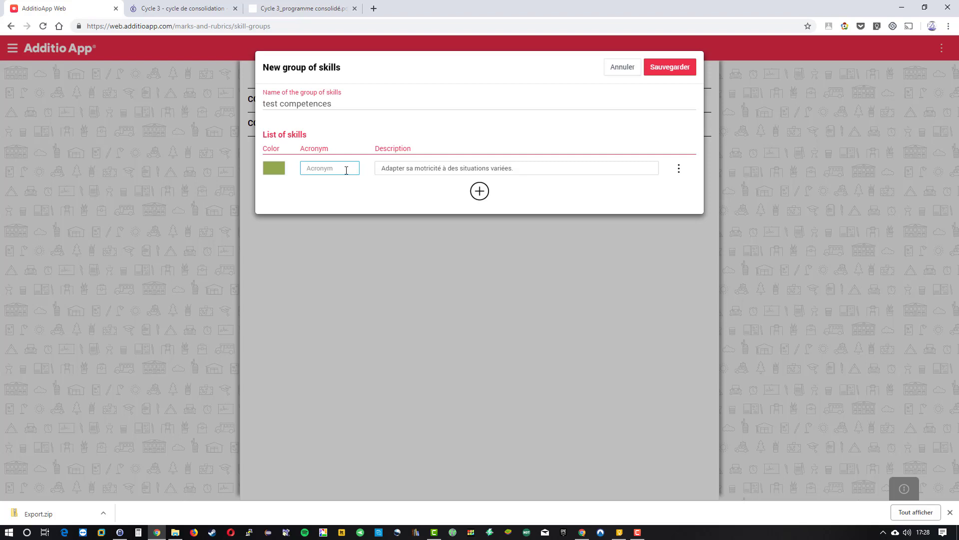
pyautogui.write('11')
# Add a second skill row and give it the same light green color as the first skill
pyautogui.click(479, 192)
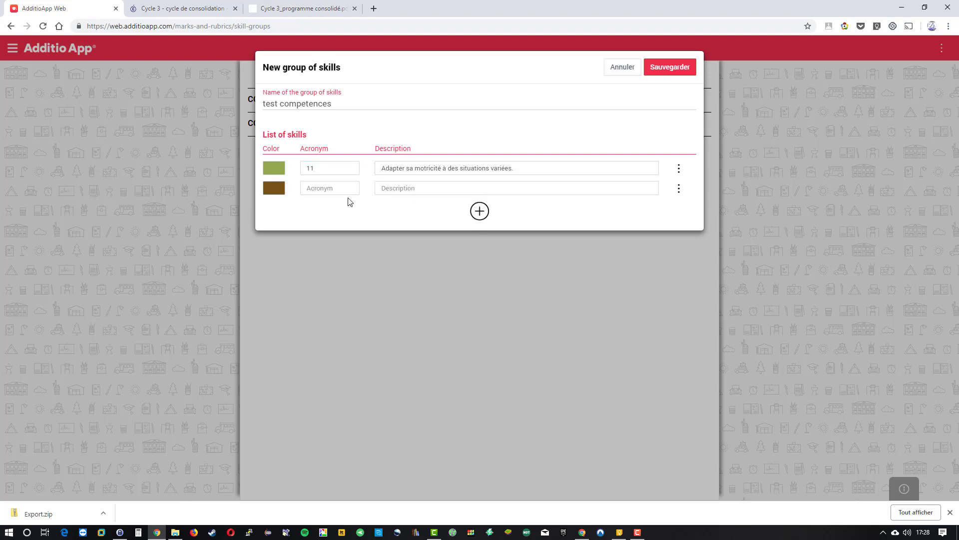
pyautogui.click(274, 191)
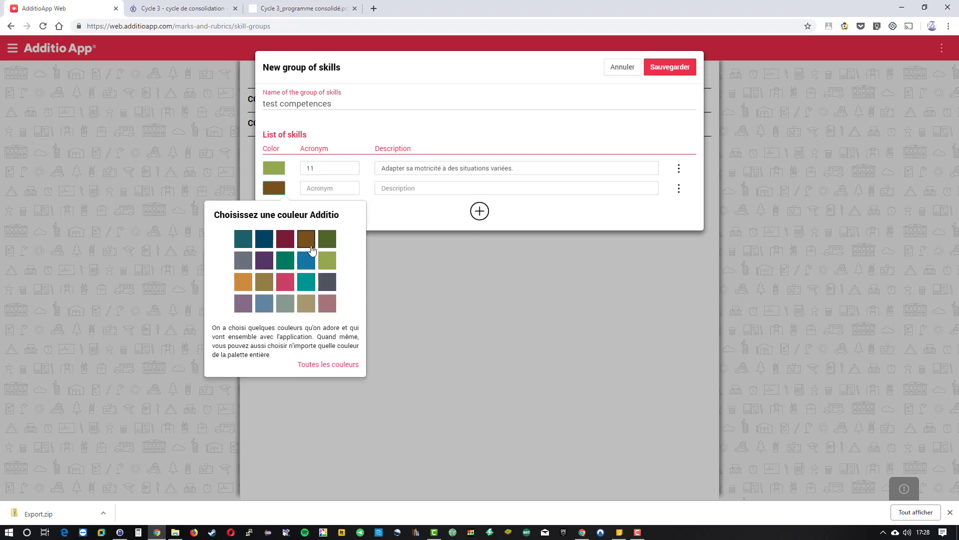
pyautogui.click(327, 261)
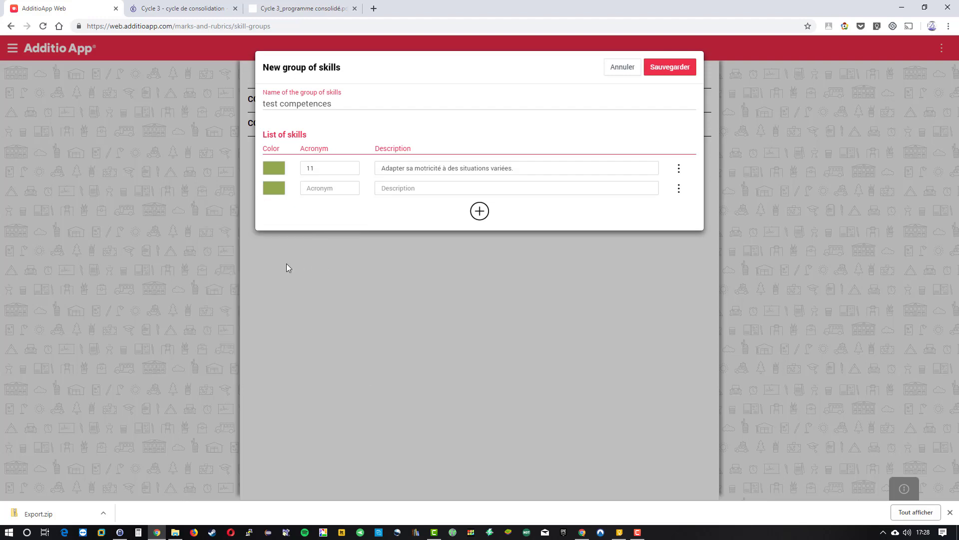
# Copy "Acquérir des techniques spécifiques pour améliorer son efficacité." from the cycle 3 PDF into the second skill's description and set its acronym to 12
pyautogui.click(319, 188)
pyautogui.click(385, 188)
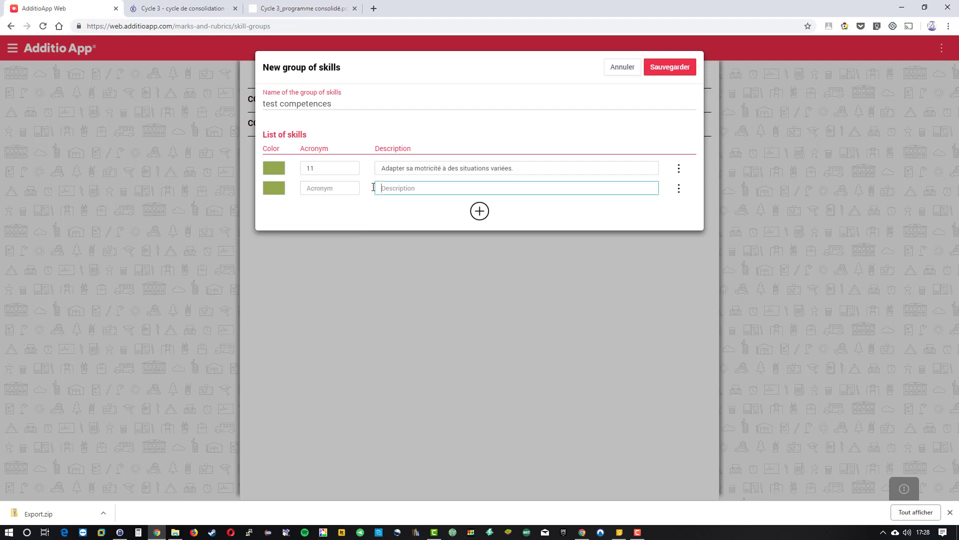
pyautogui.click(305, 9)
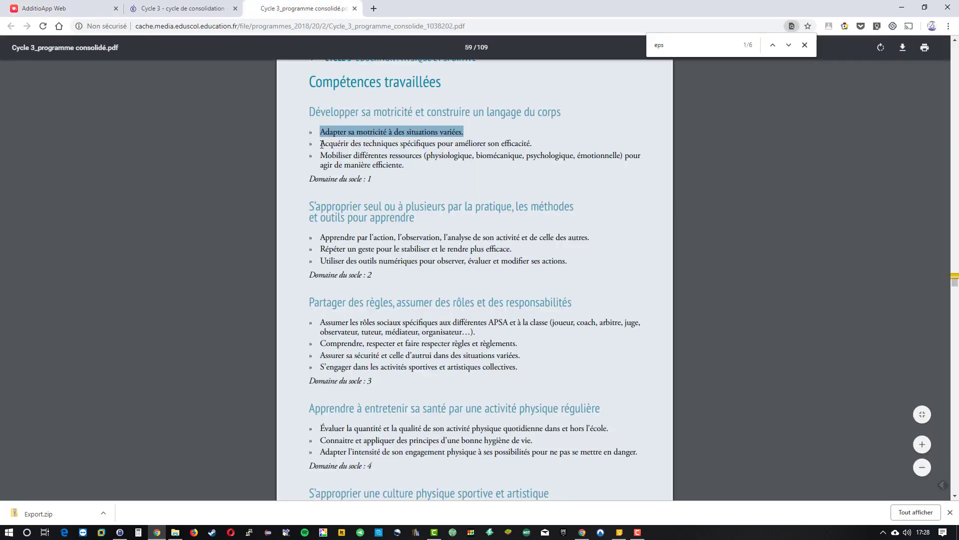
pyautogui.moveTo(320, 143); pyautogui.dragTo(532, 147)
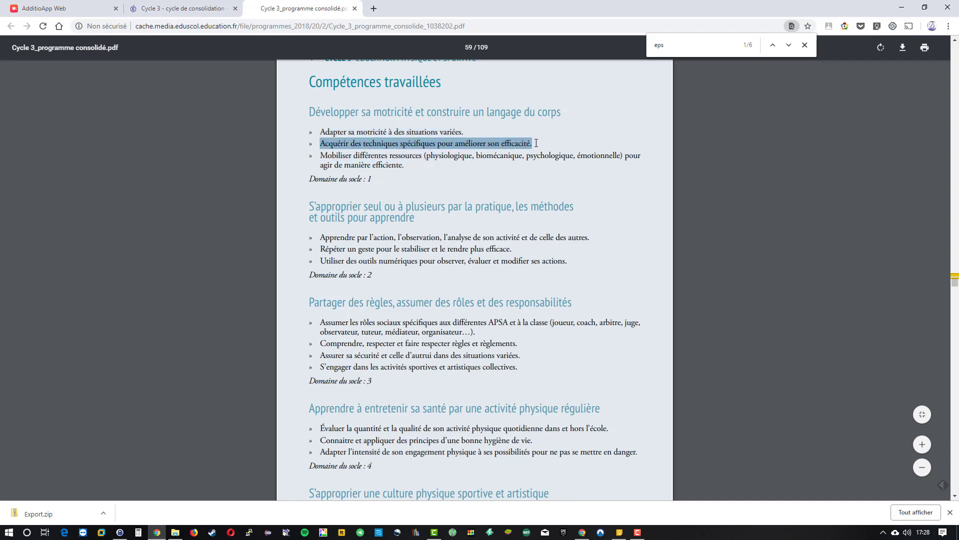
pyautogui.rightClick(505, 144)
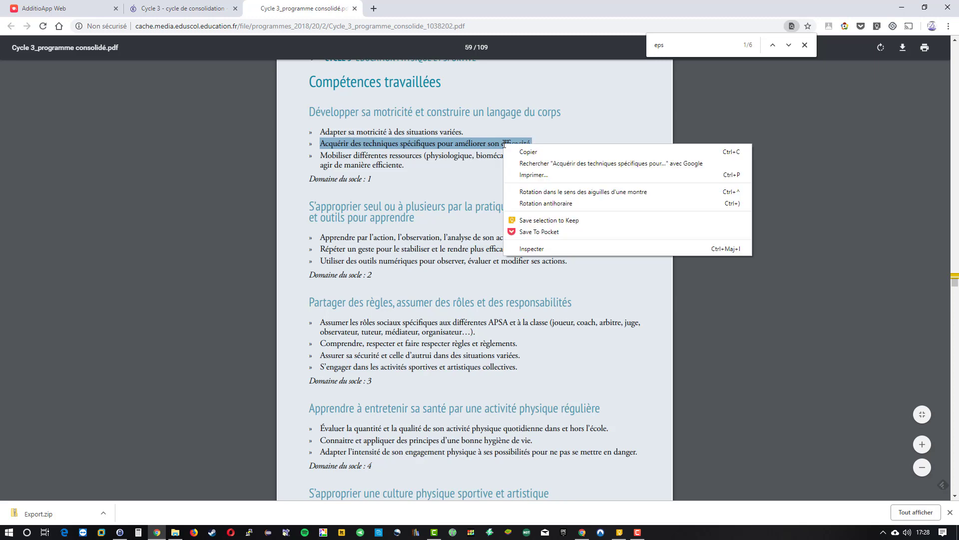
pyautogui.click(526, 152)
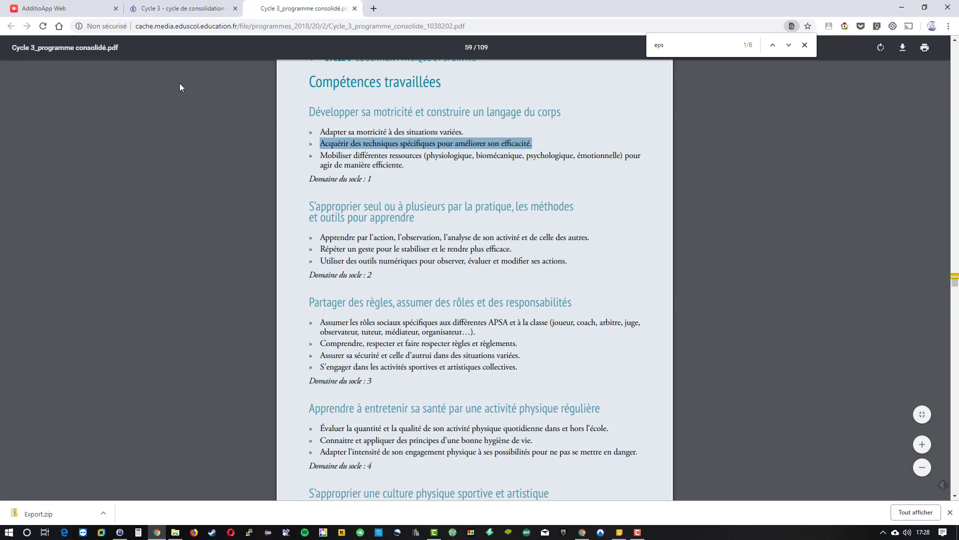
pyautogui.click(64, 9)
pyautogui.rightClick(404, 187)
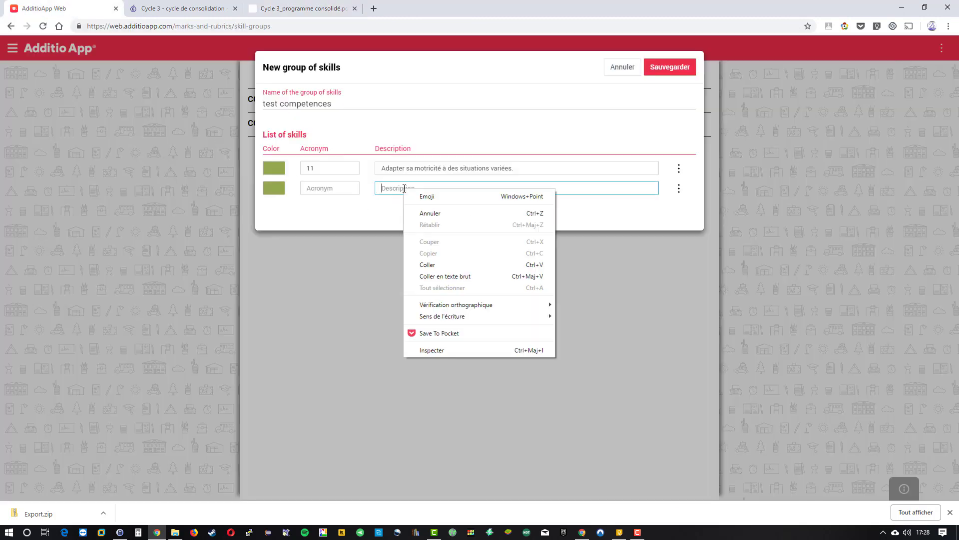
pyautogui.click(438, 263)
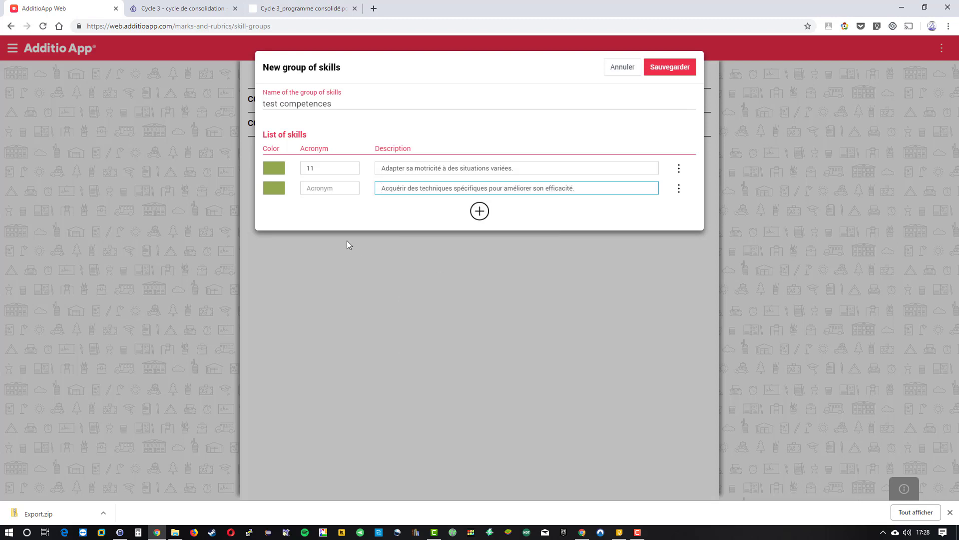
pyautogui.click(309, 189)
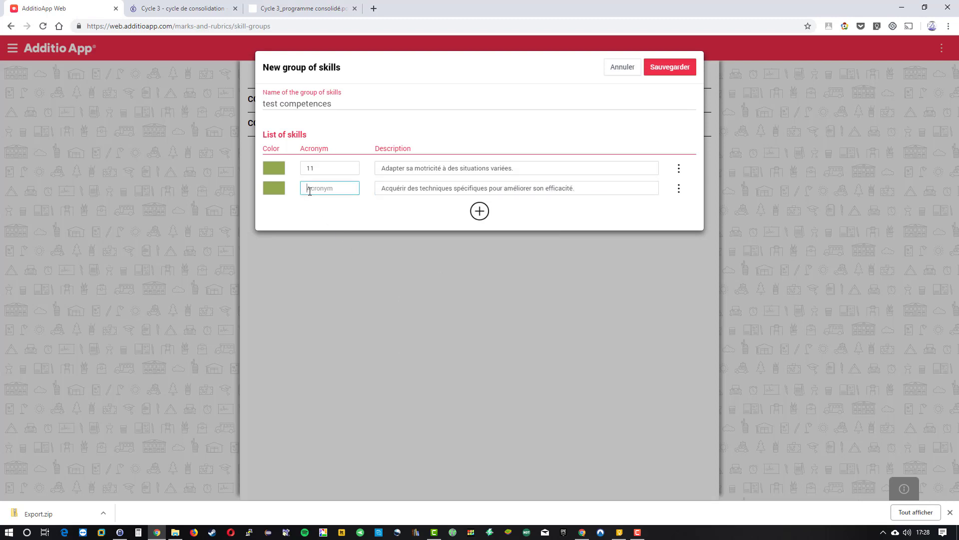
pyautogui.write('12')
# Add a third skill row and copy "Apprendre par l'action, l'observation, l'analyse de son activité et de celle des autres." from the PDF into its description
pyautogui.click(479, 212)
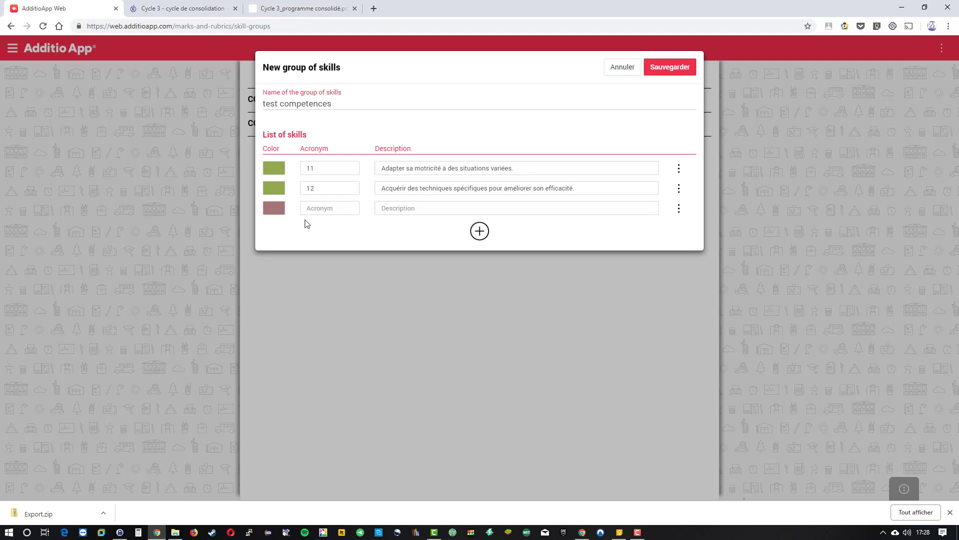
pyautogui.click(303, 12)
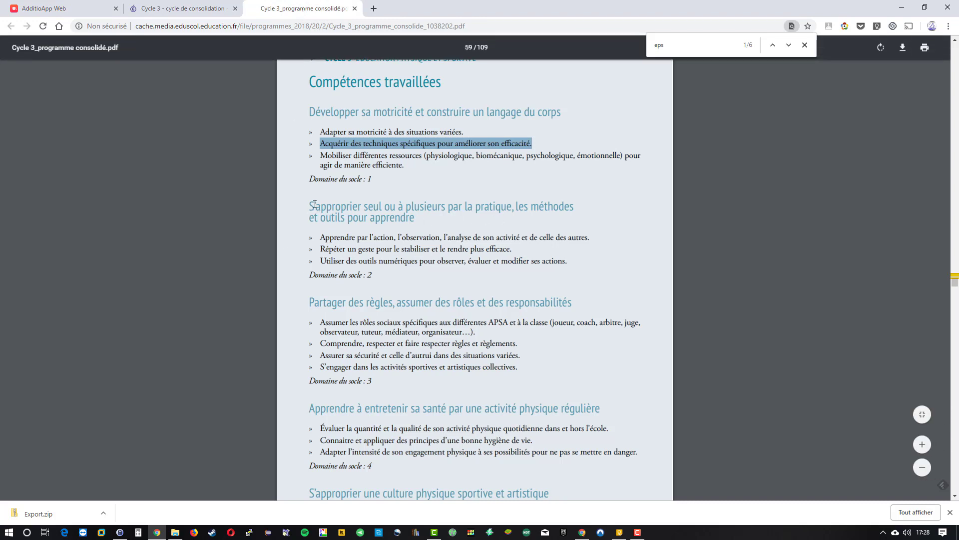
pyautogui.moveTo(308, 204); pyautogui.dragTo(490, 220)
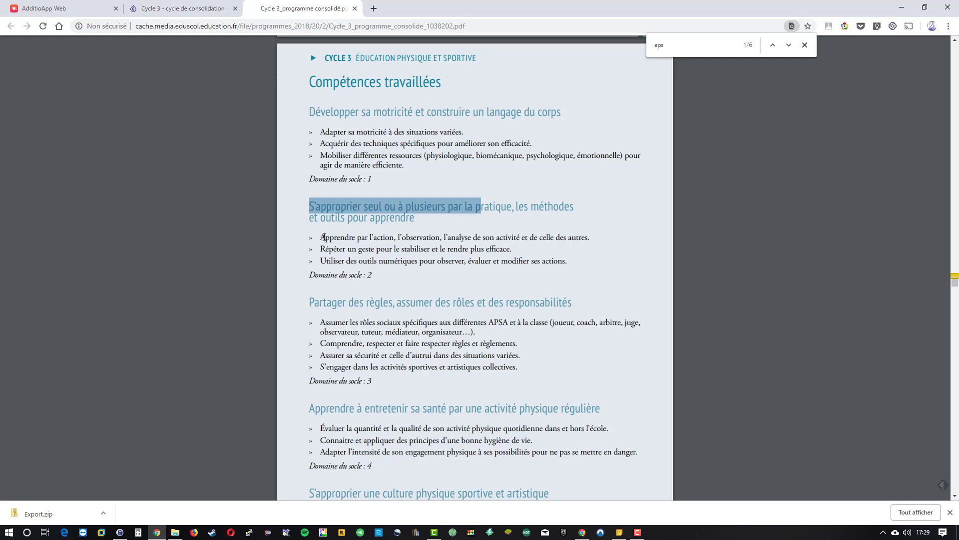
pyautogui.moveTo(320, 237); pyautogui.dragTo(574, 236)
pyautogui.rightClick(574, 236)
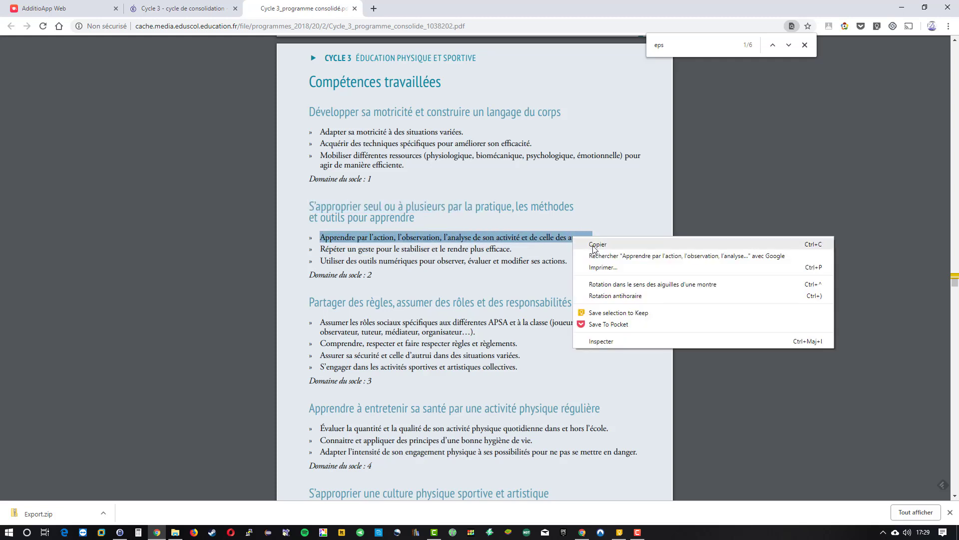
pyautogui.click(595, 246)
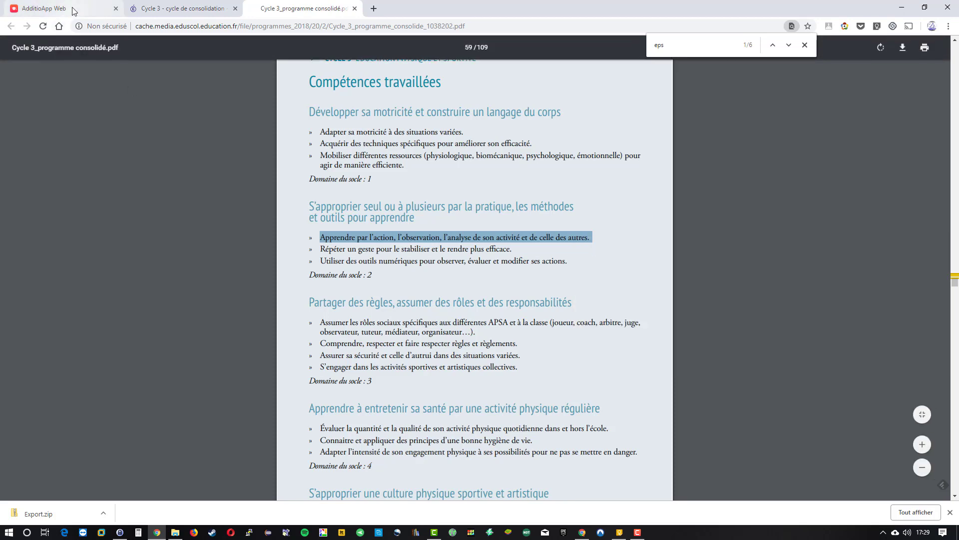
pyautogui.click(44, 9)
pyautogui.rightClick(388, 209)
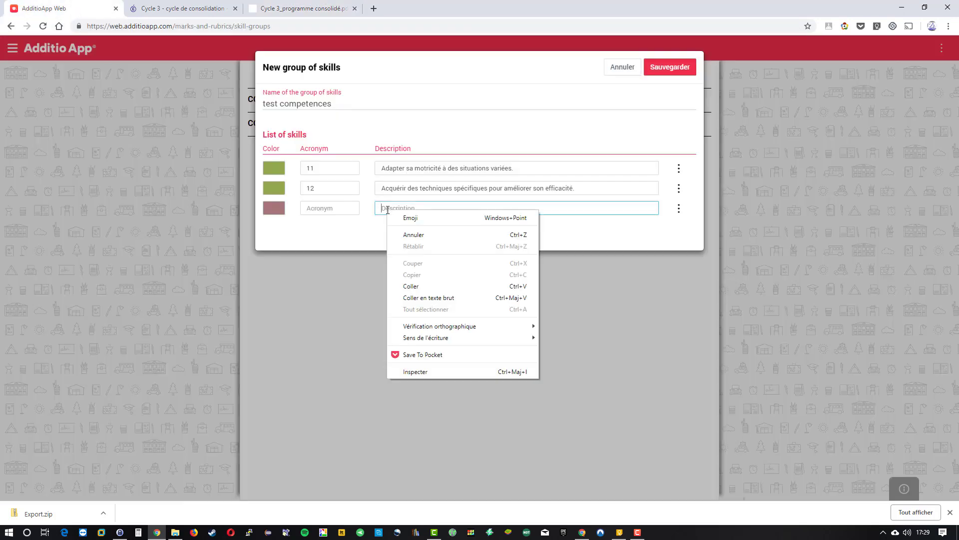
pyautogui.click(429, 290)
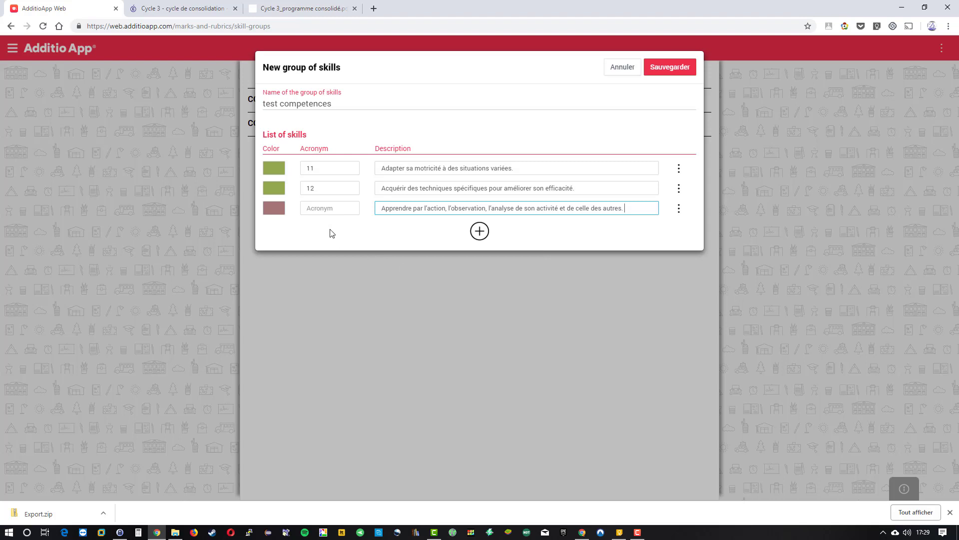
# Set the third skill's acronym to 21 and save the new group of skills
pyautogui.click(318, 208)
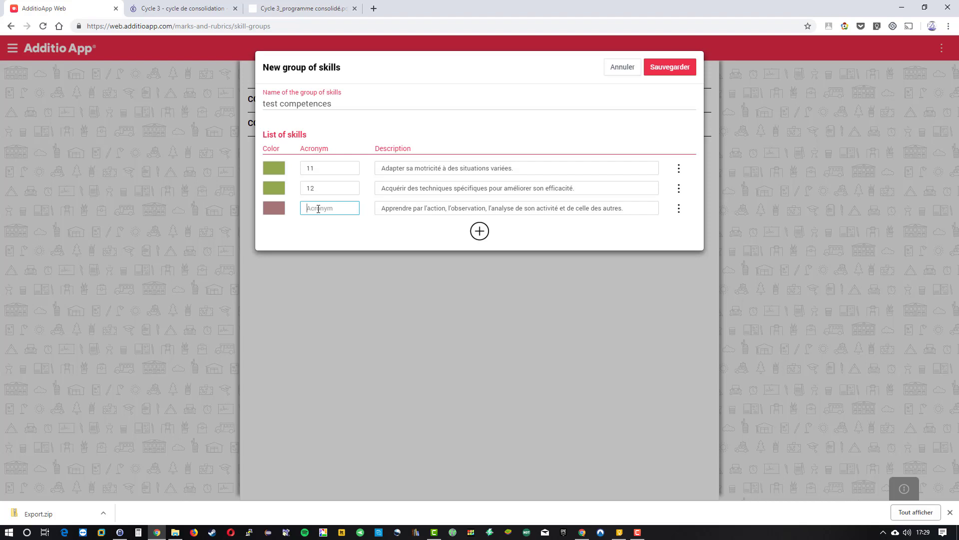
pyautogui.write('21')
pyautogui.click(679, 67)
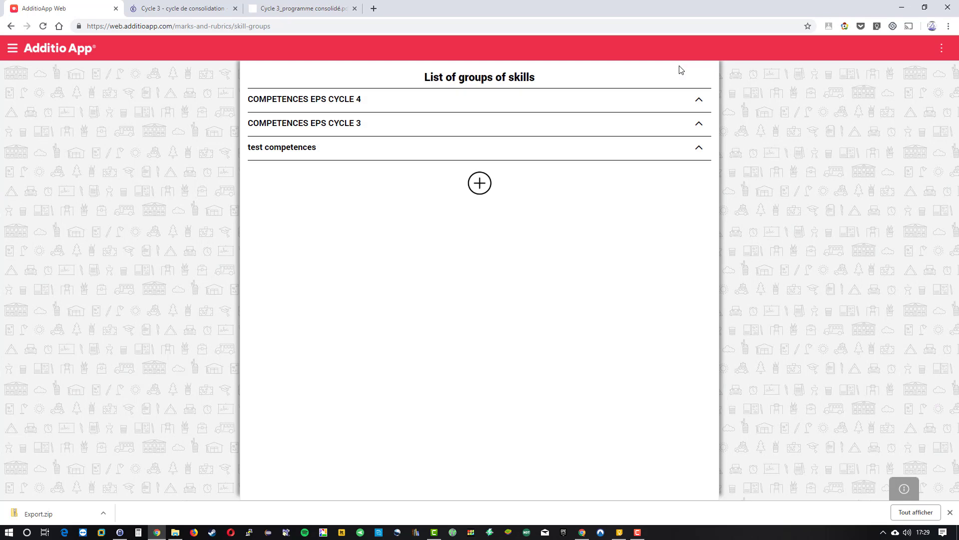
# Review the test competences group in its edit form, close it by saving, and expand its skills in the list of groups
pyautogui.click(294, 154)
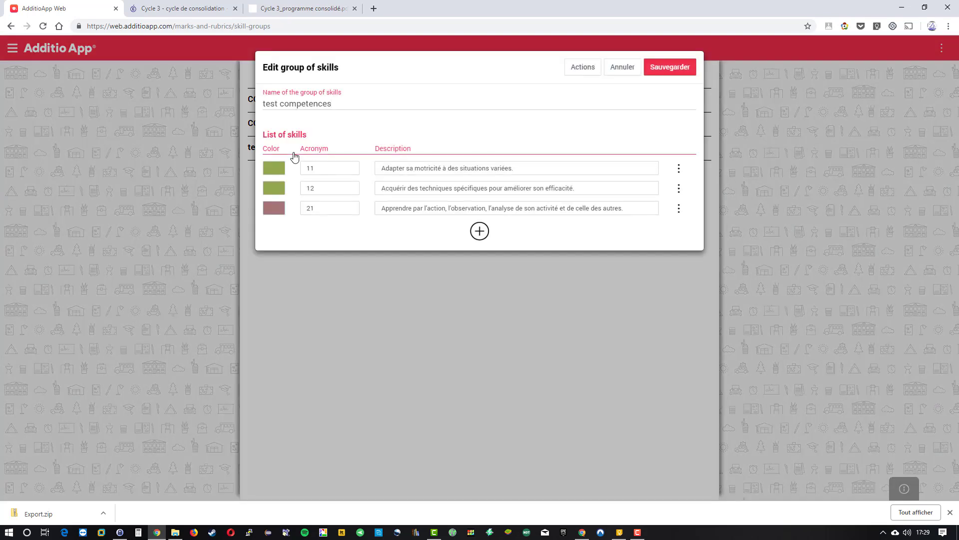
pyautogui.click(669, 70)
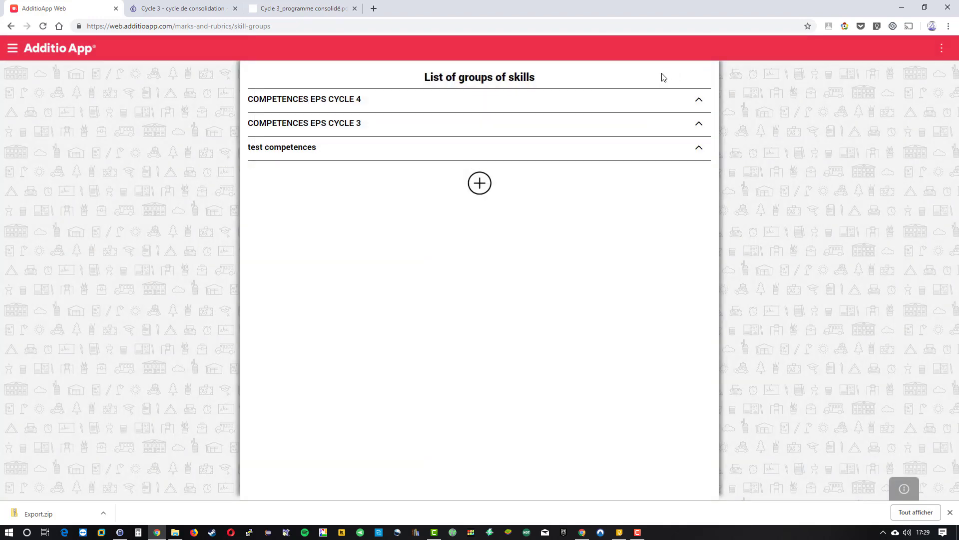
pyautogui.click(701, 152)
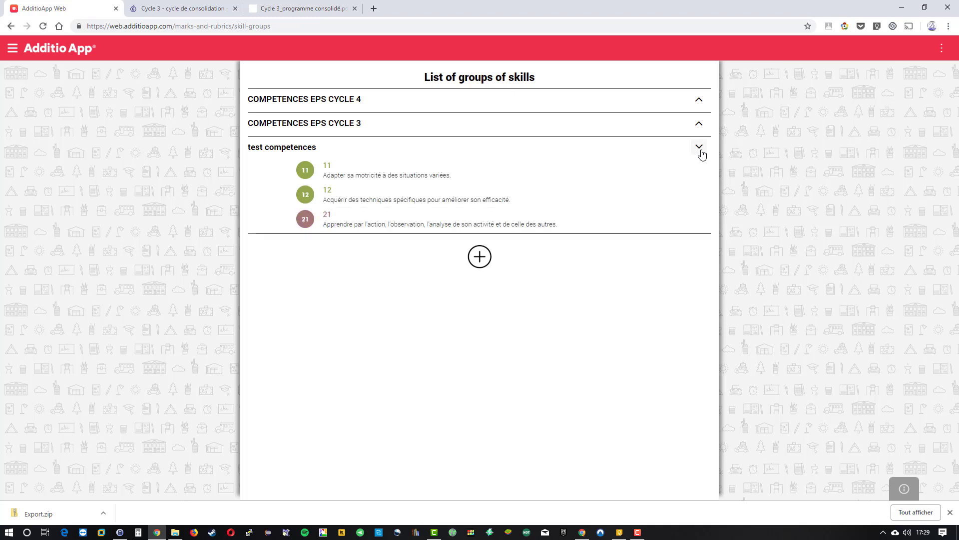
# Open the option for sharing skills from the list of groups of skills
pyautogui.click(942, 50)
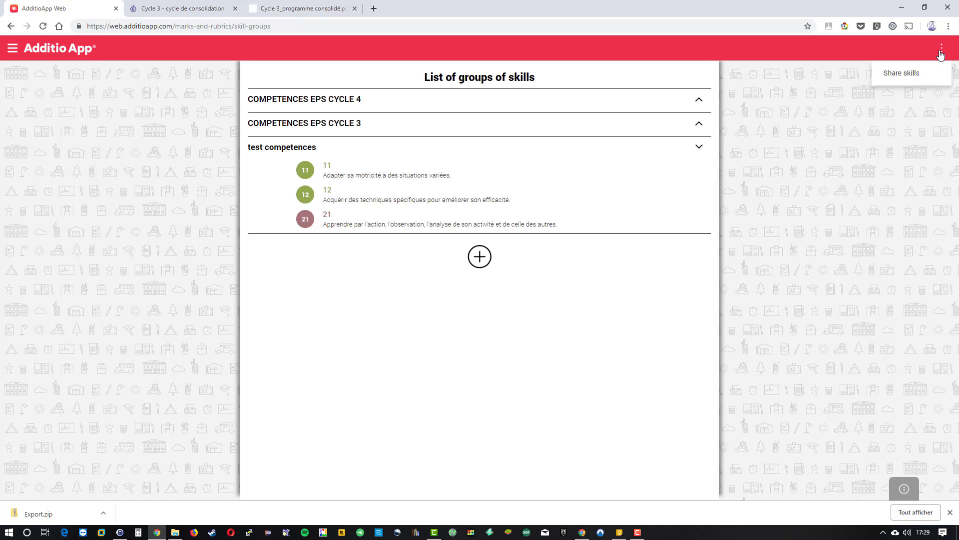
pyautogui.click(901, 73)
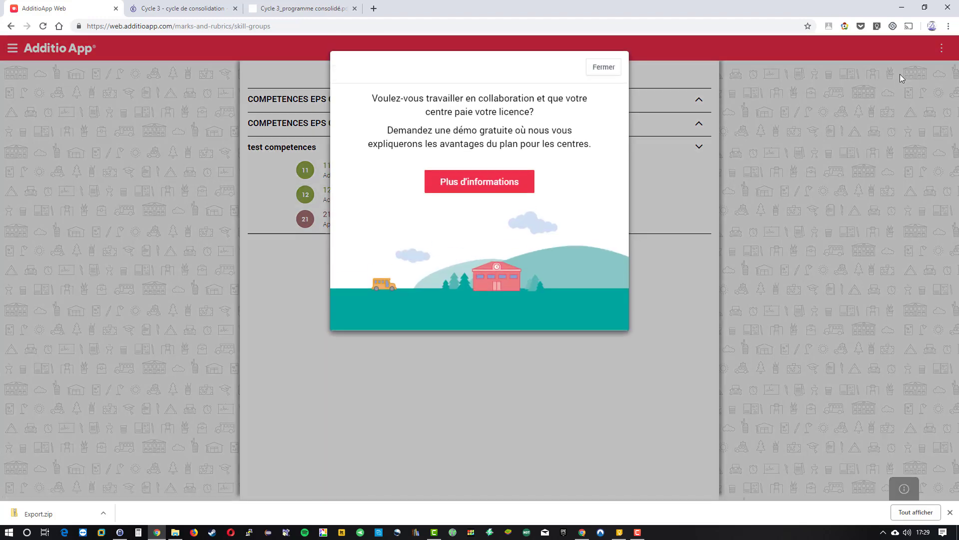